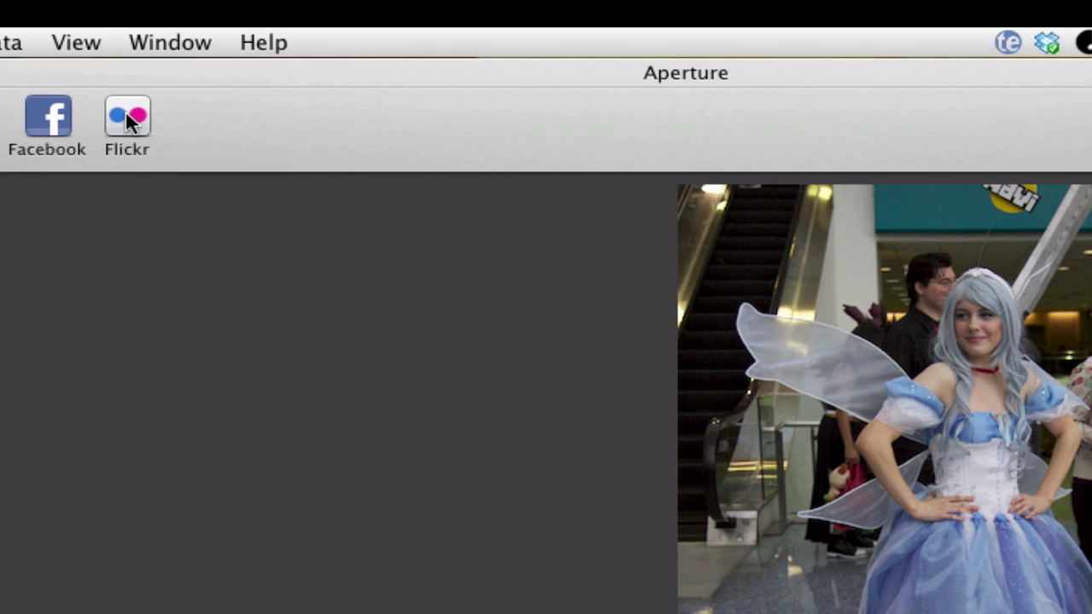
Publish the fairy cosplay photo to Flickr as 'Anime Expo 2010', viewable by Anyone, Web Images size.
click(229, 72)
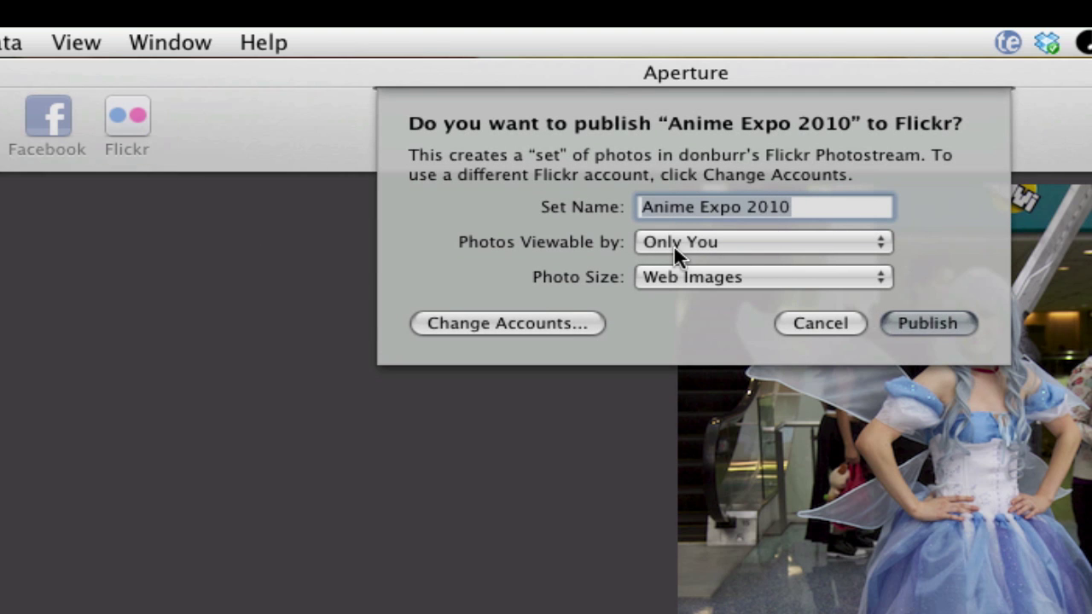
click(765, 241)
click(772, 334)
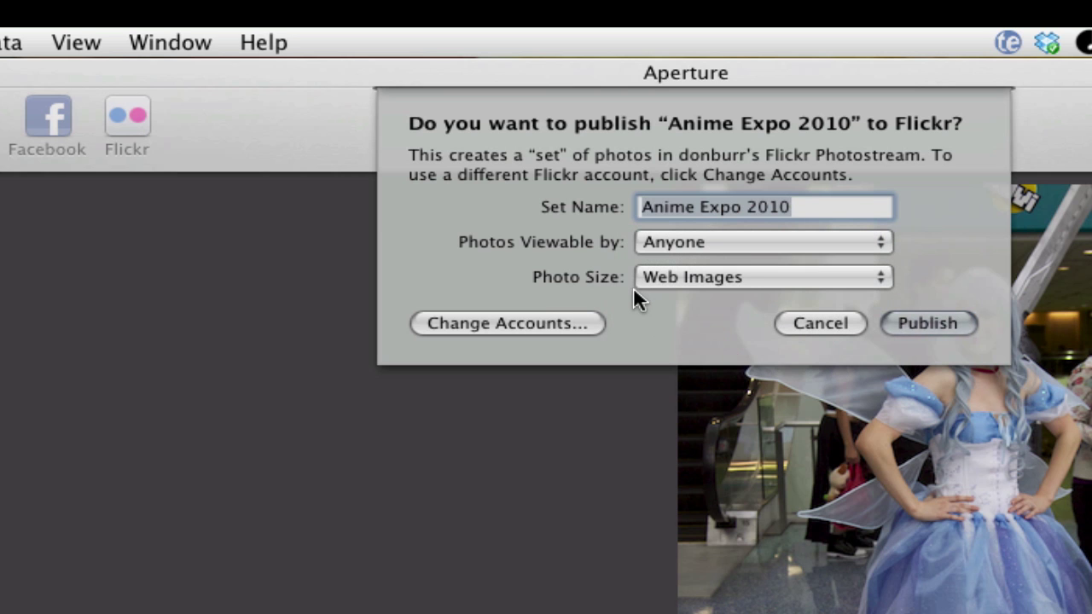
click(929, 321)
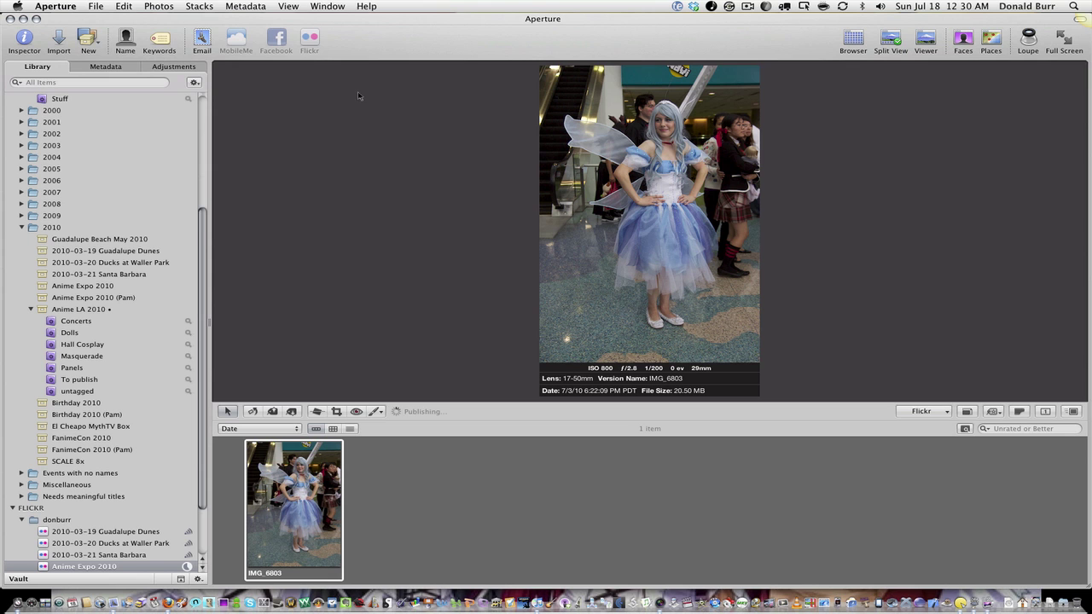
Show the Activity window from the Window menu to track the Flickr upload.
click(327, 6)
click(355, 162)
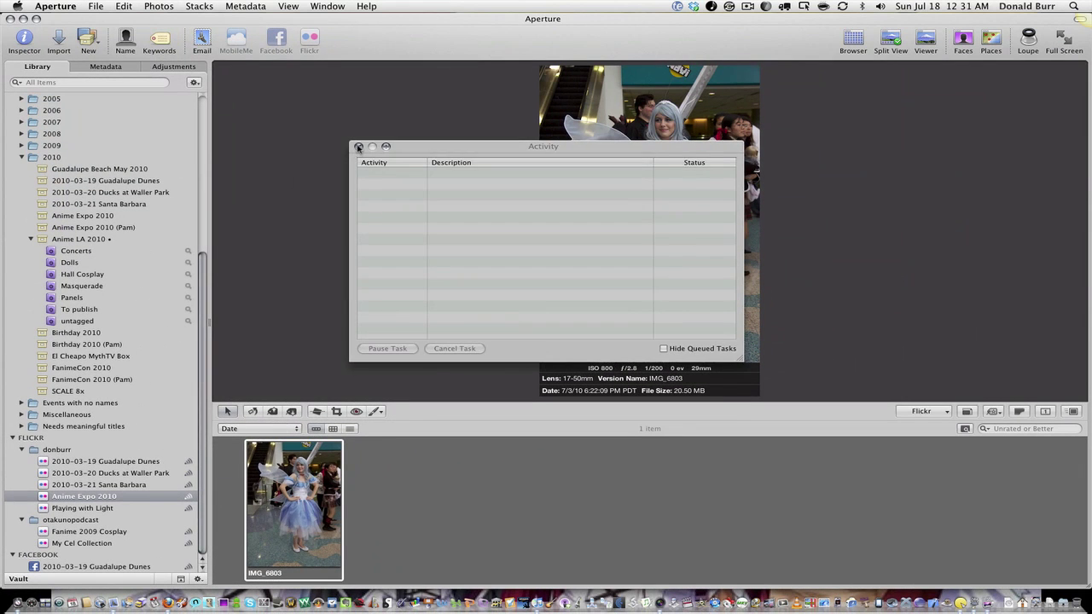
Close the Activity window and select IMG_6799 in the Anime Expo 2010 project.
click(358, 147)
scroll(117, 213, up, 3)
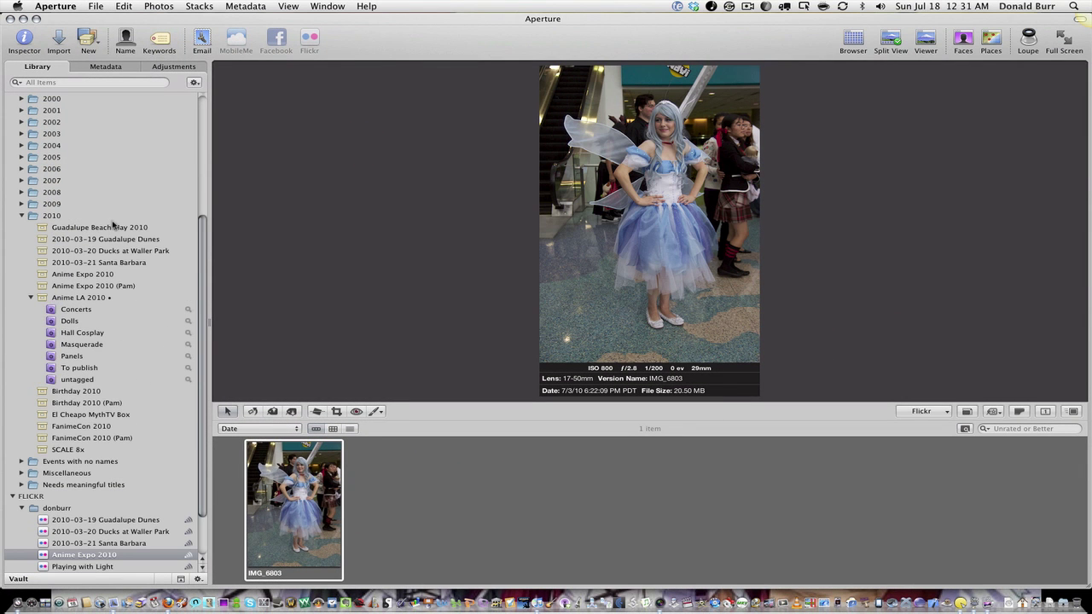
click(106, 275)
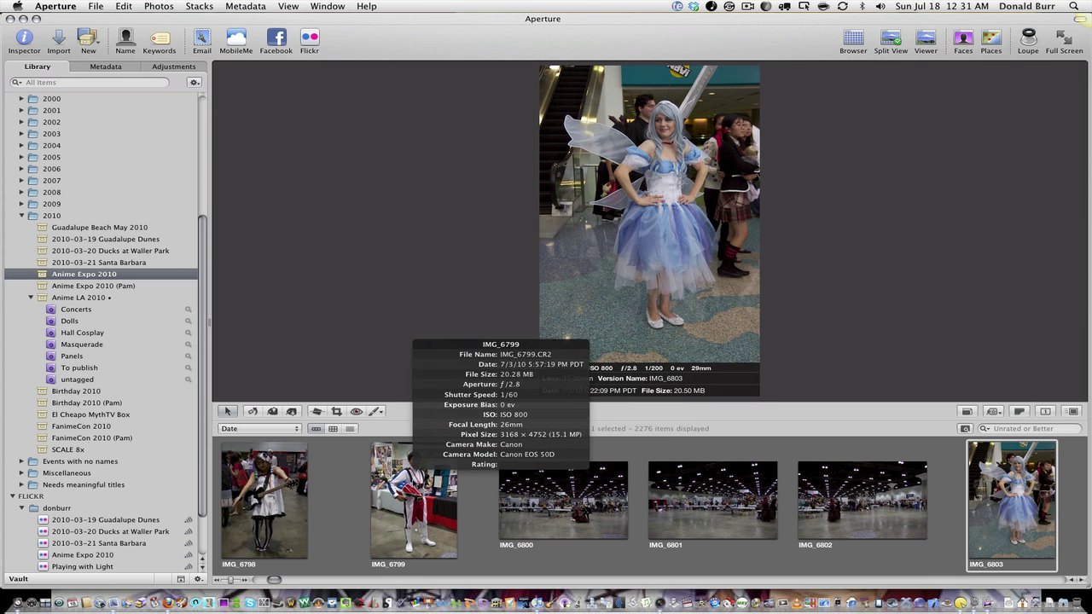
click(416, 483)
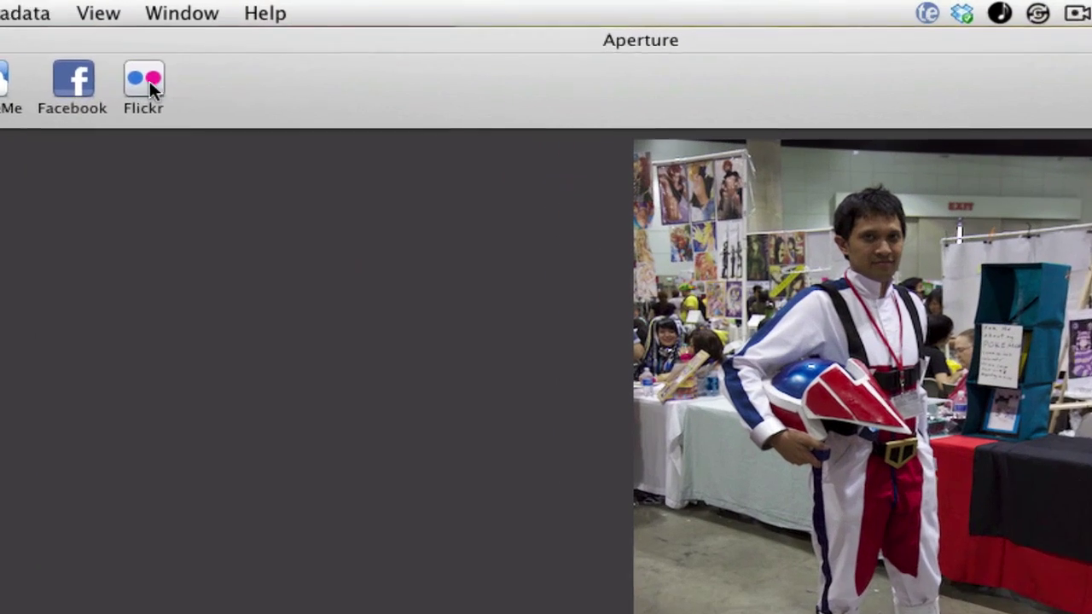
Publish IMG_6799 to Flickr with visibility set to Anyone.
click(308, 37)
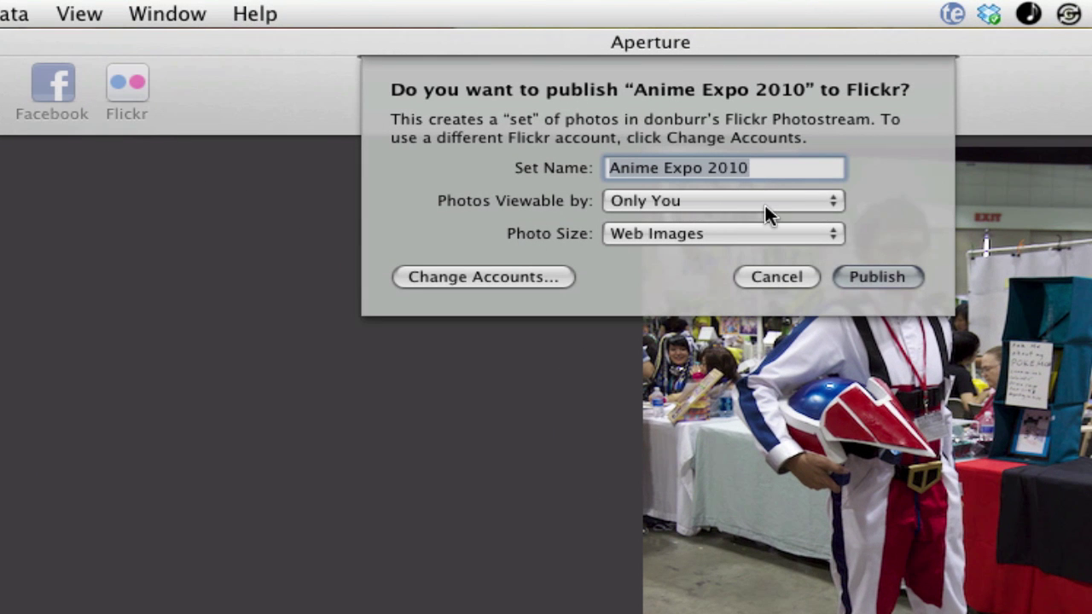
click(765, 200)
click(768, 284)
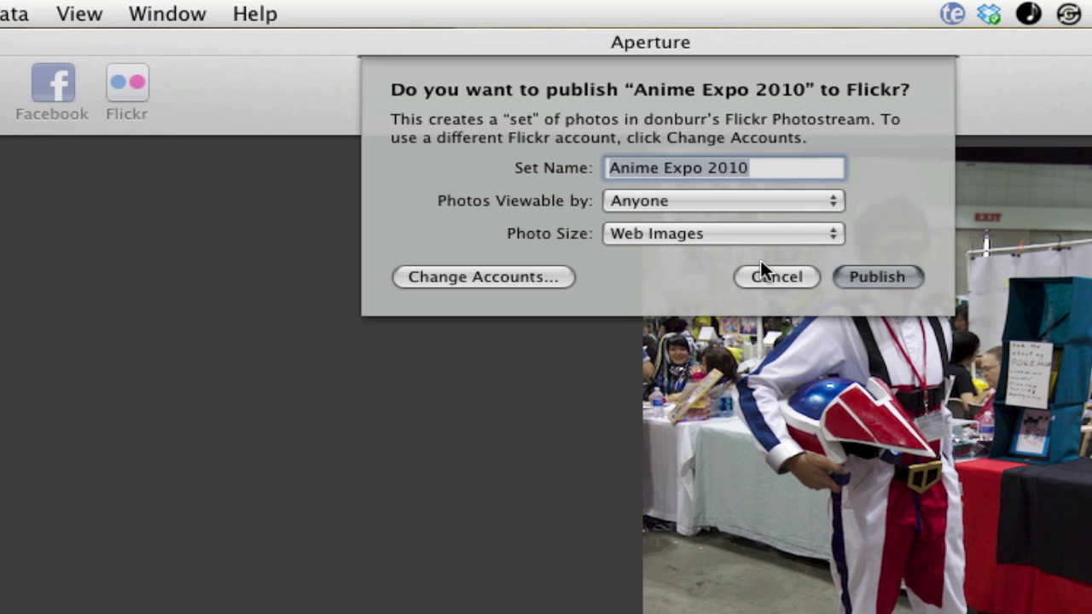
click(861, 271)
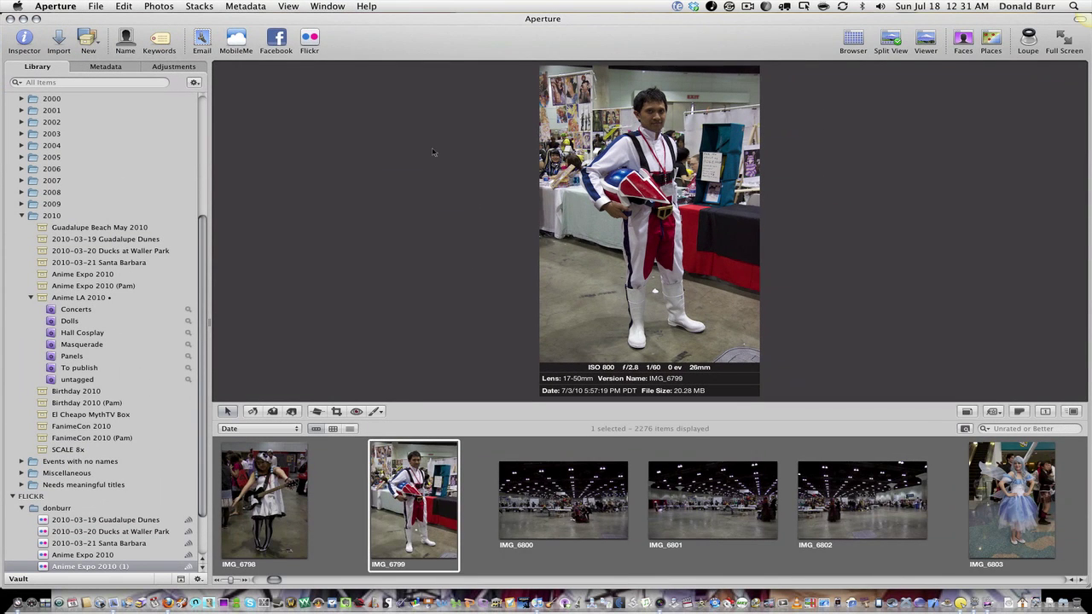
click(328, 6)
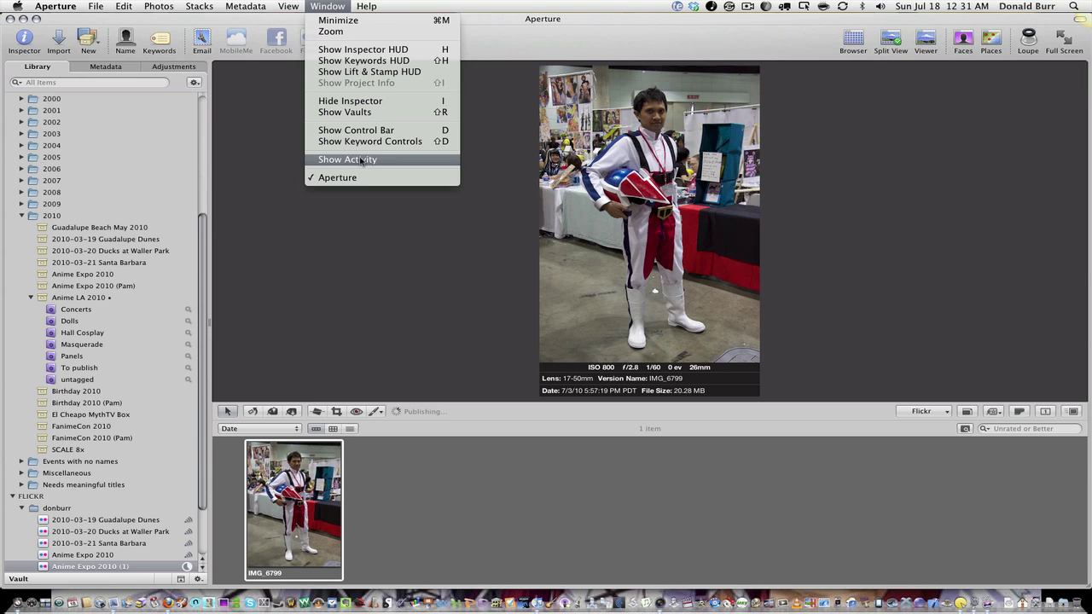
click(341, 159)
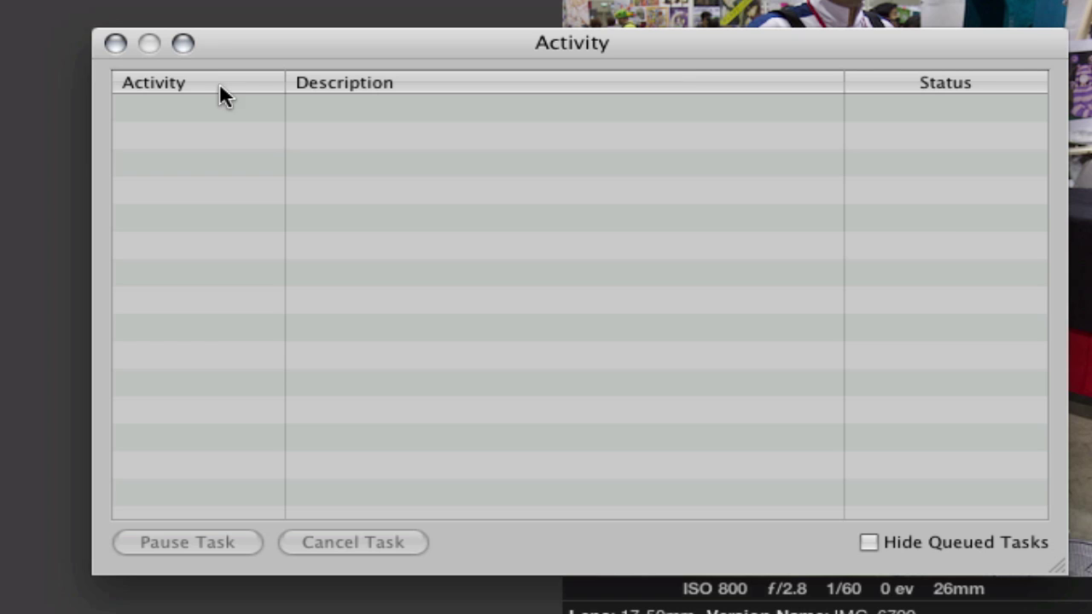
click(108, 44)
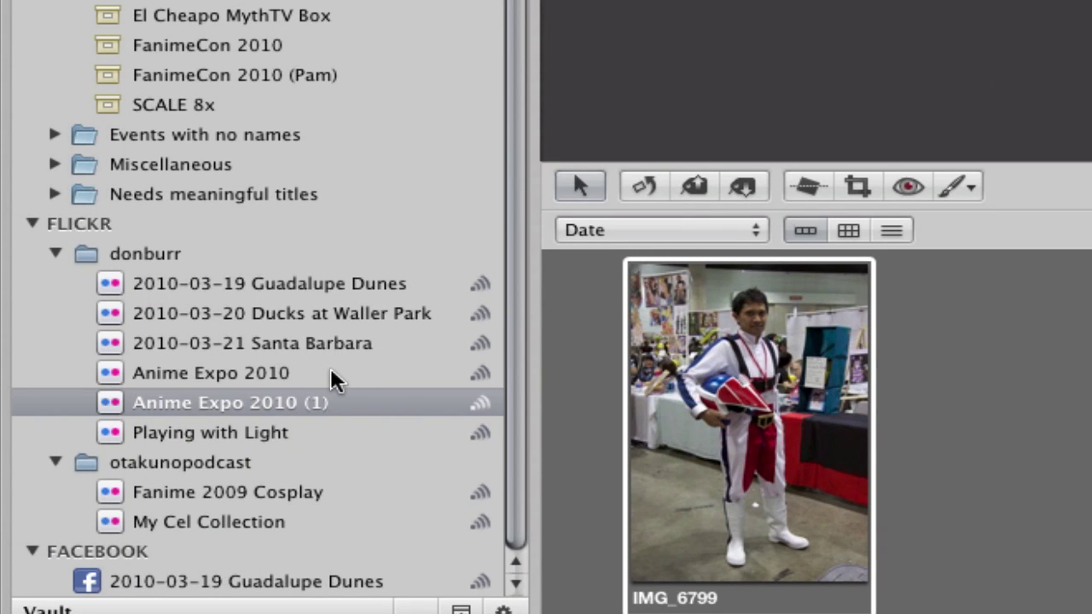
Reload the Flickr sets page in Firefox and highlight the 'Anime Expo 2010' and 'Anime Expo 2010 (1)' titles.
key(super+Tab)
key(super+Tab)
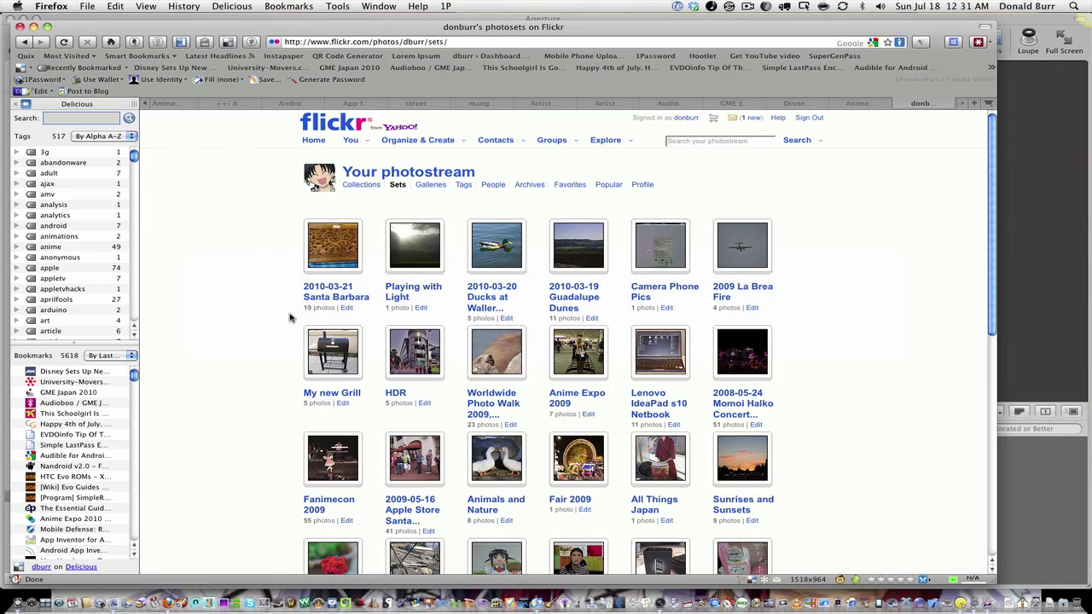
key(super+r)
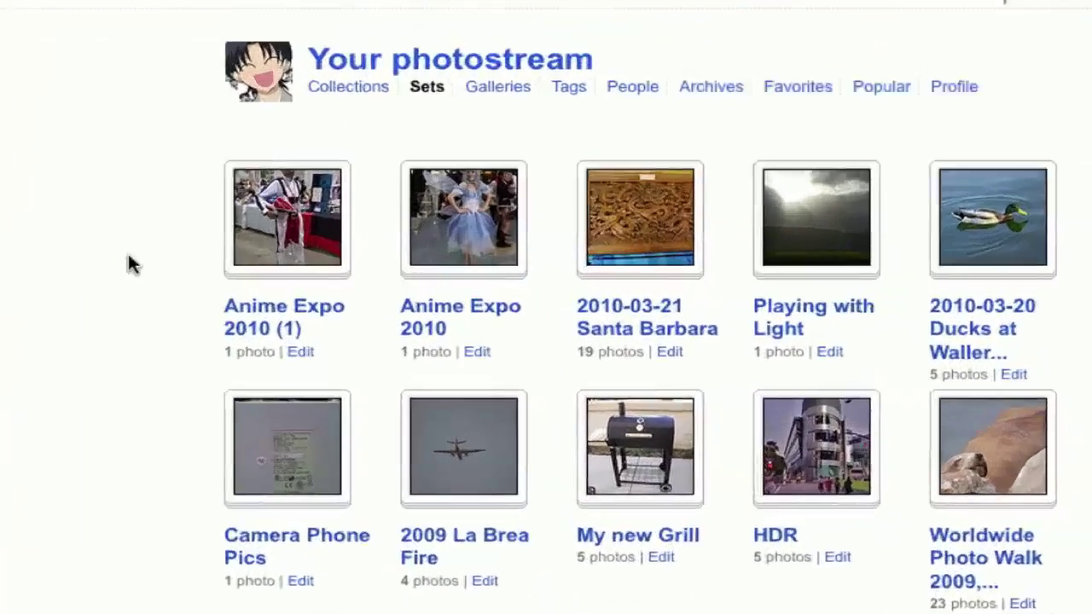
triple_click(344, 292)
triple_click(427, 290)
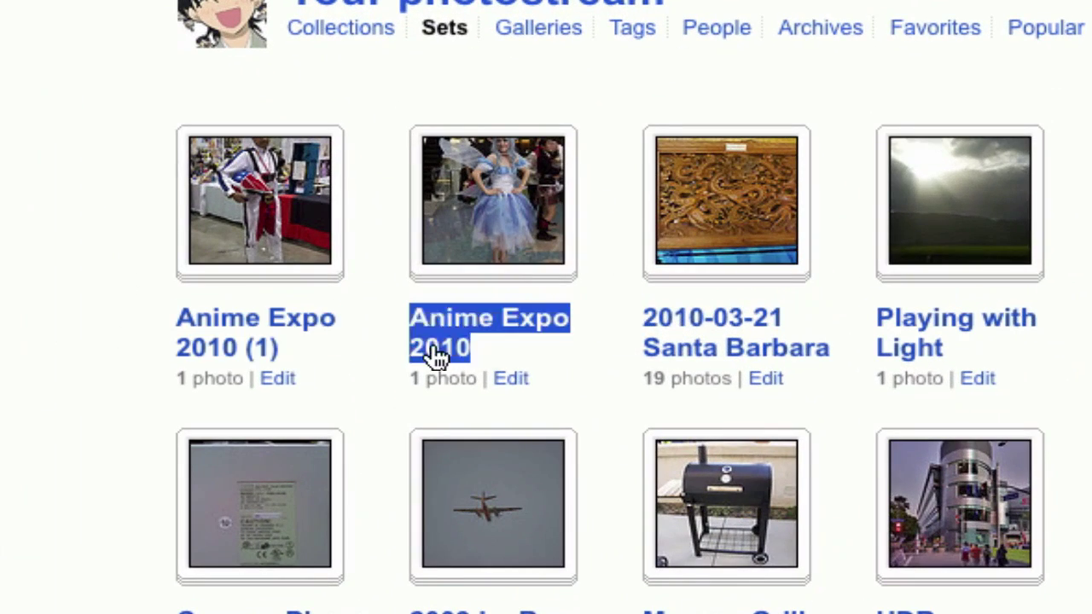
triple_click(214, 324)
click(387, 290)
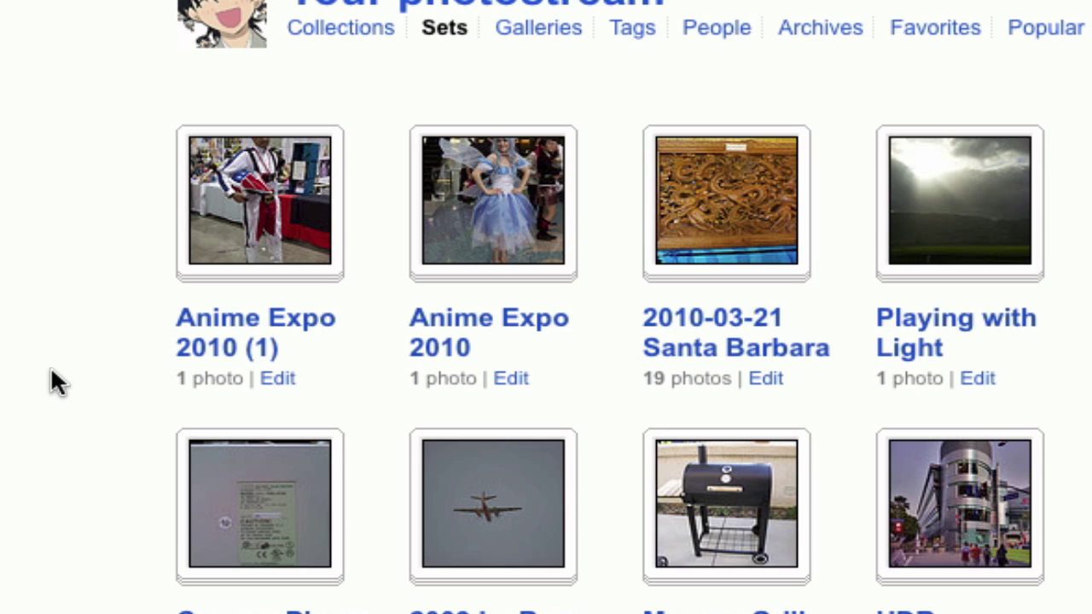
triple_click(189, 359)
click(447, 372)
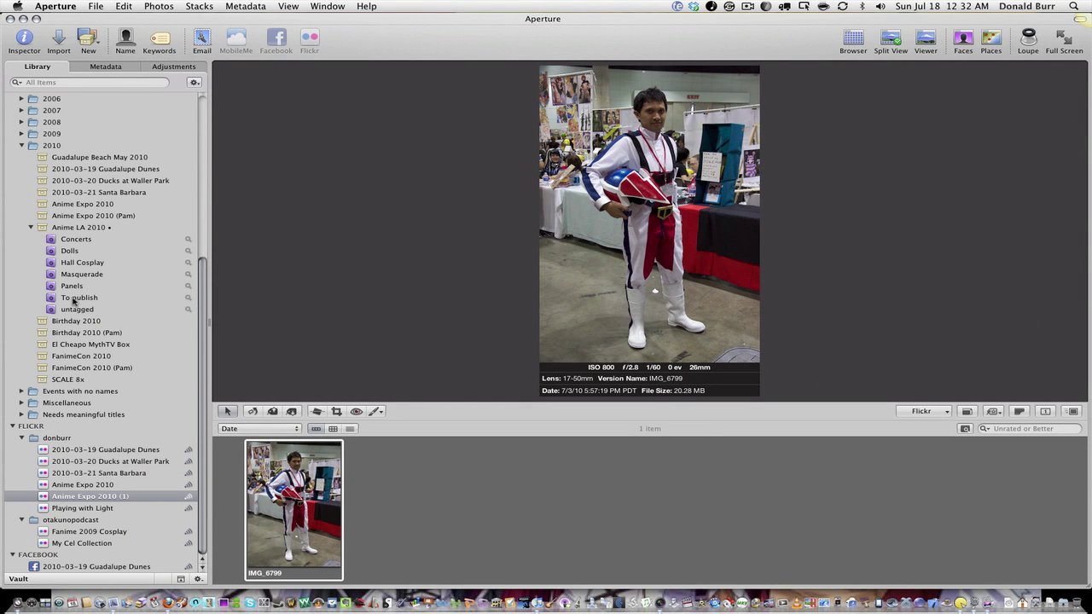
Drag IMG_6798 from the Anime Expo 2010 project onto the Anime Expo 2010 Flickr album.
click(102, 206)
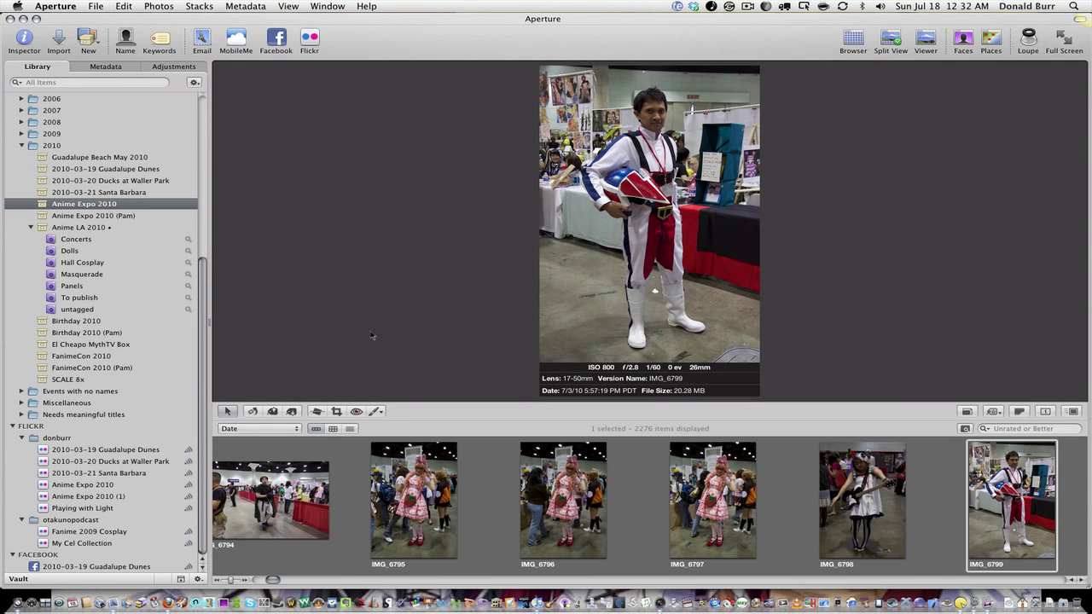
click(717, 488)
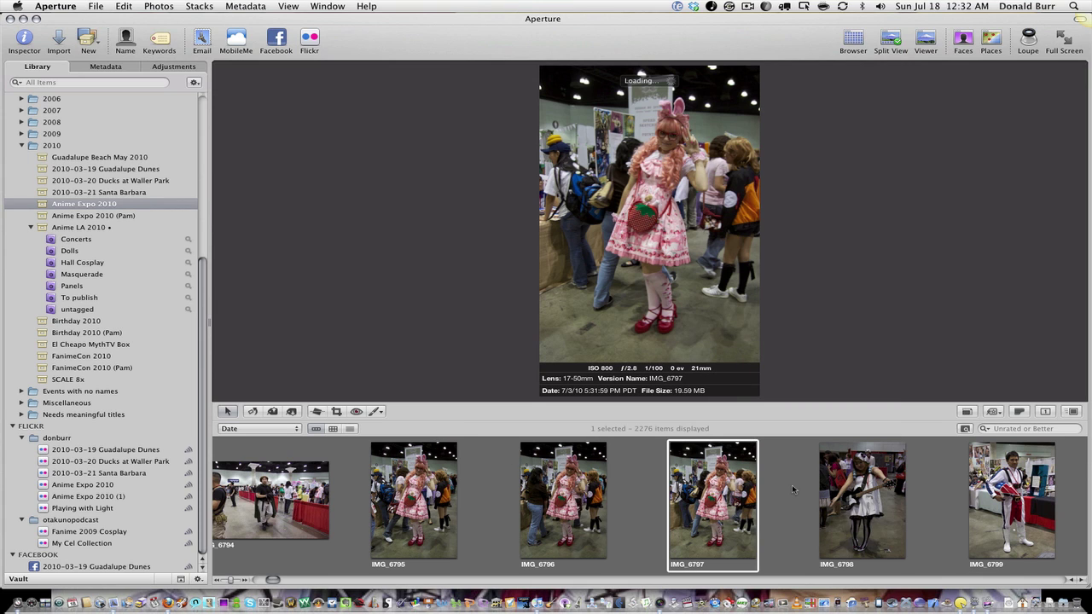
click(857, 490)
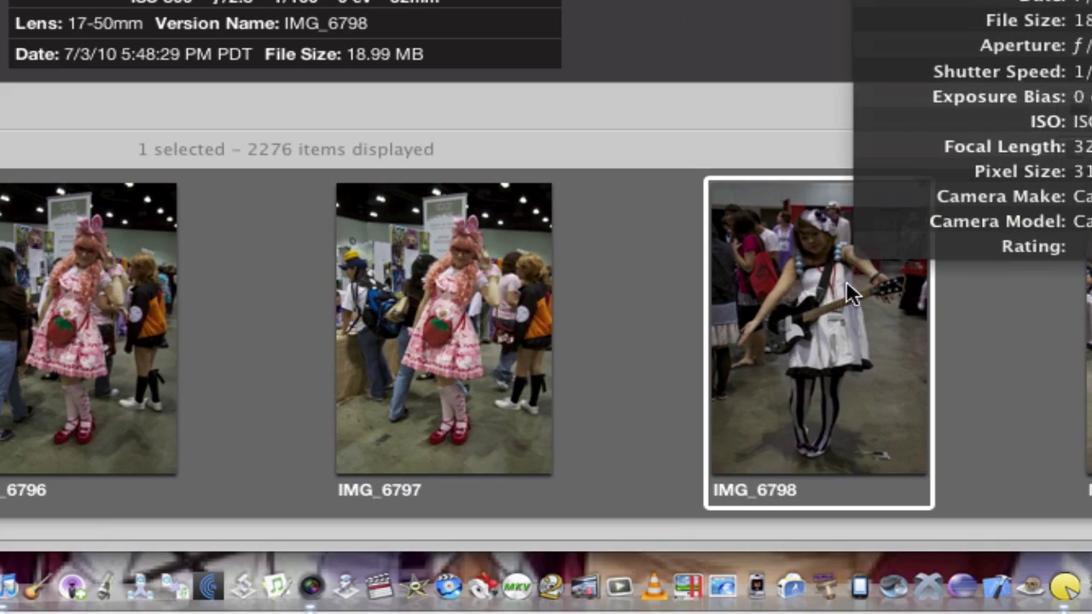
drag(839, 277, 0, 210)
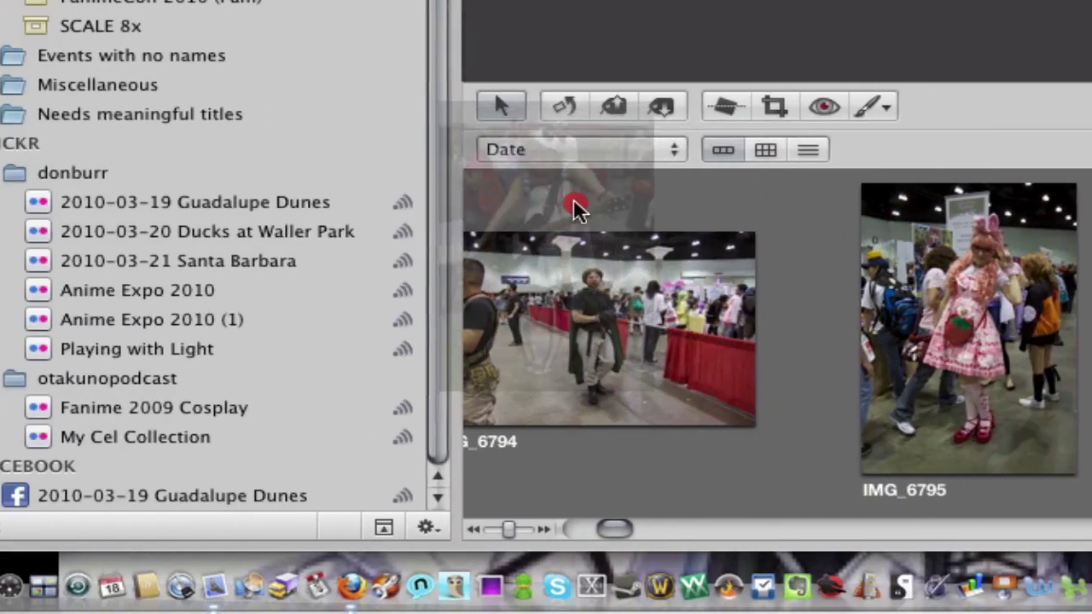
drag(573, 205, 135, 226)
drag(207, 229, 217, 292)
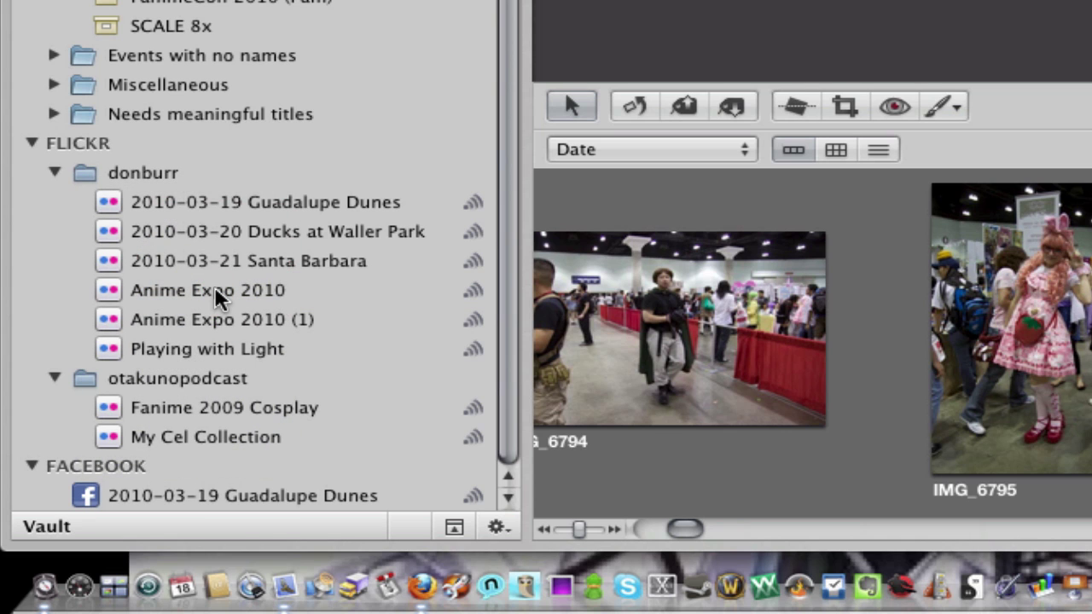
Sync the Anime Expo 2010 Flickr album and show the Activity window to follow the upload.
click(214, 290)
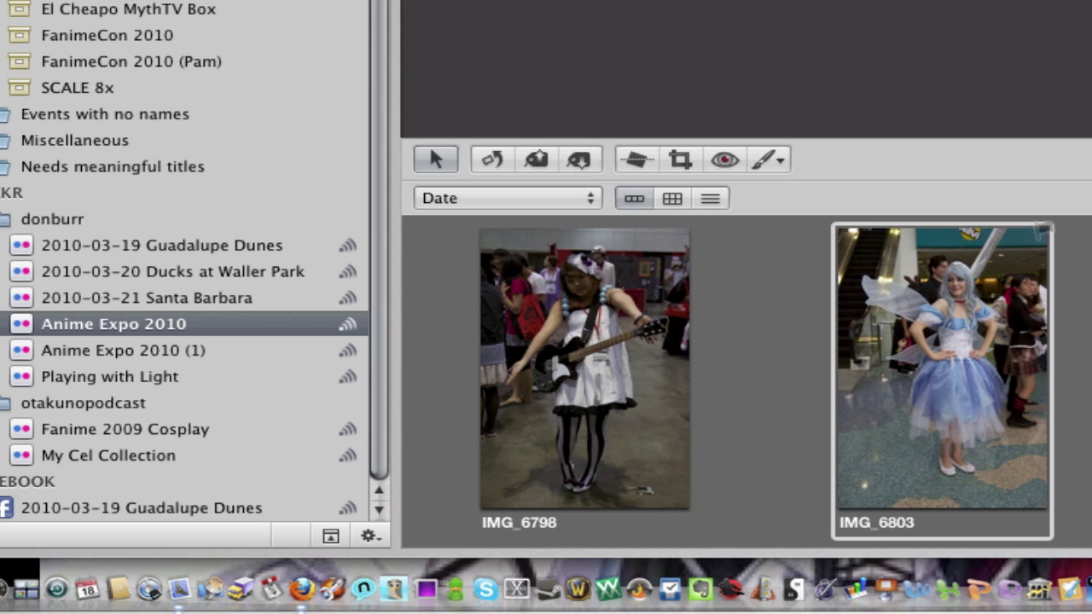
click(349, 326)
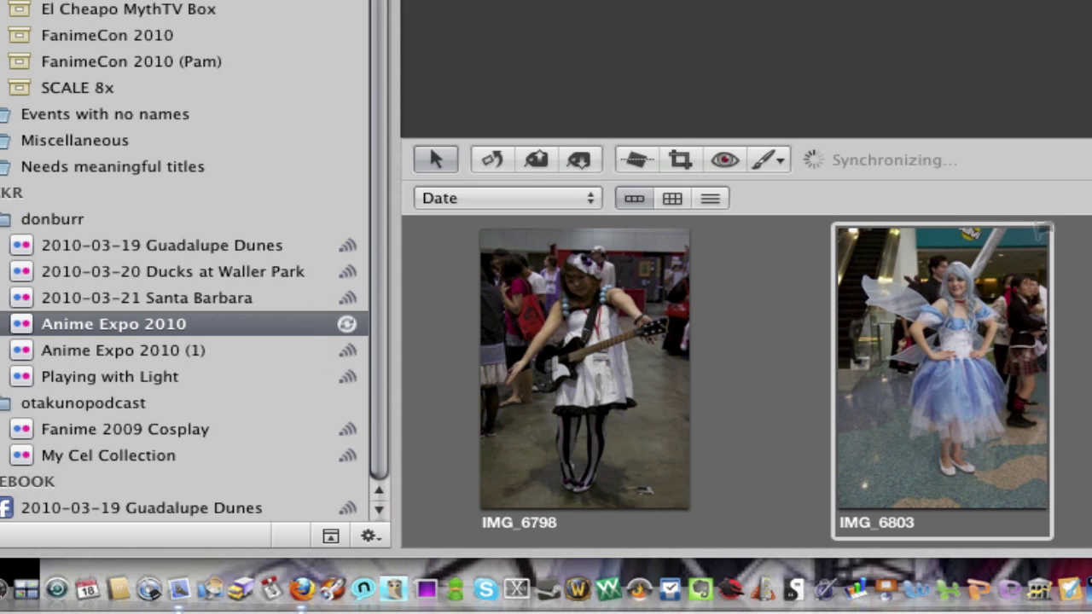
click(327, 6)
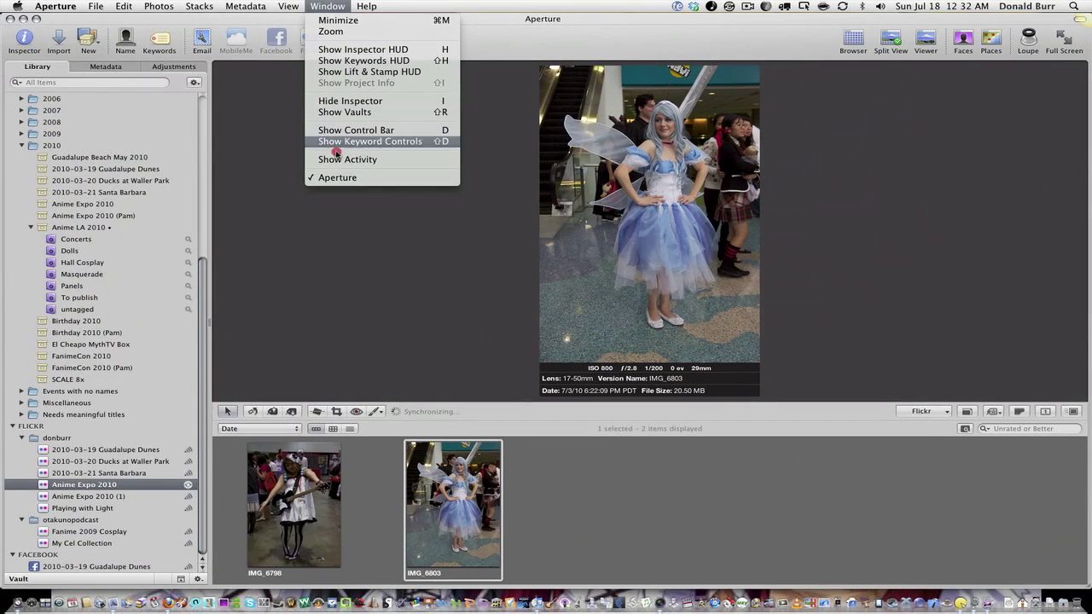
click(341, 159)
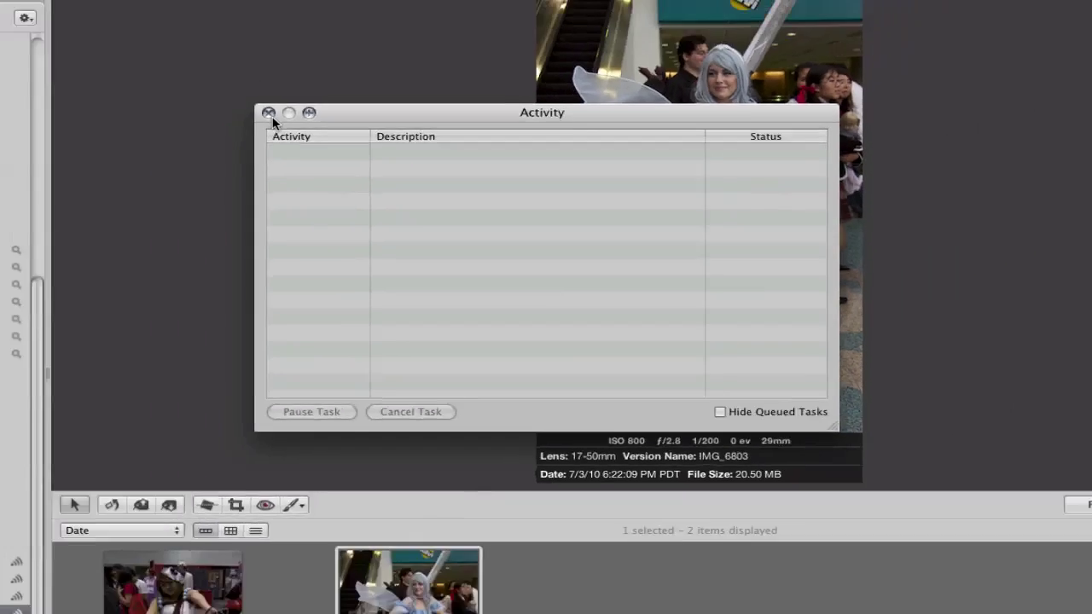
Close Activity, switch to Firefox, and open the 'Anime Expo 2010' set showing 2 photos.
click(269, 113)
key(super+Tab)
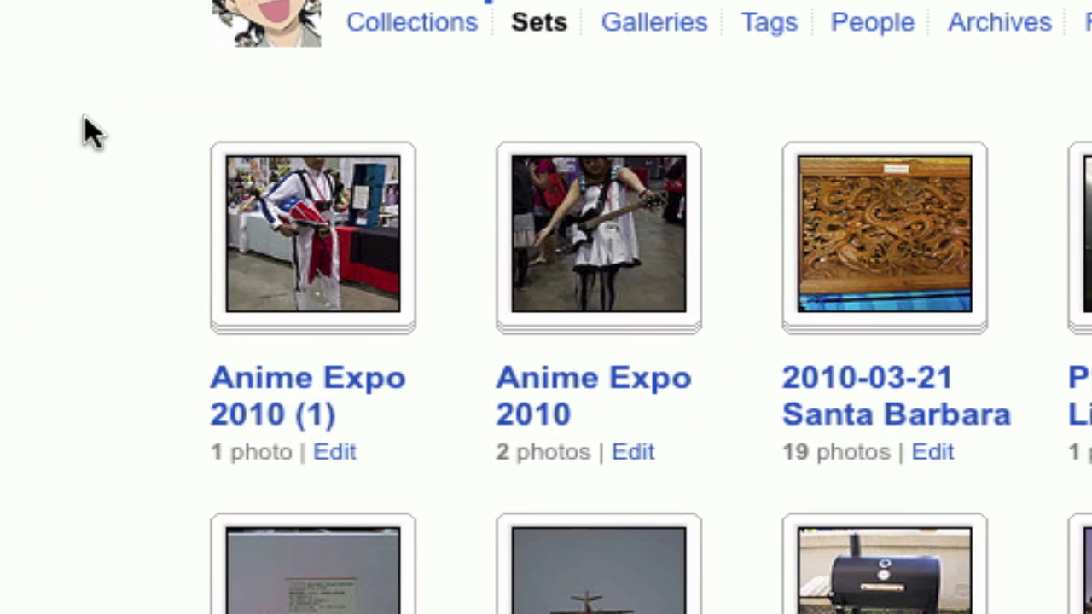
triple_click(538, 384)
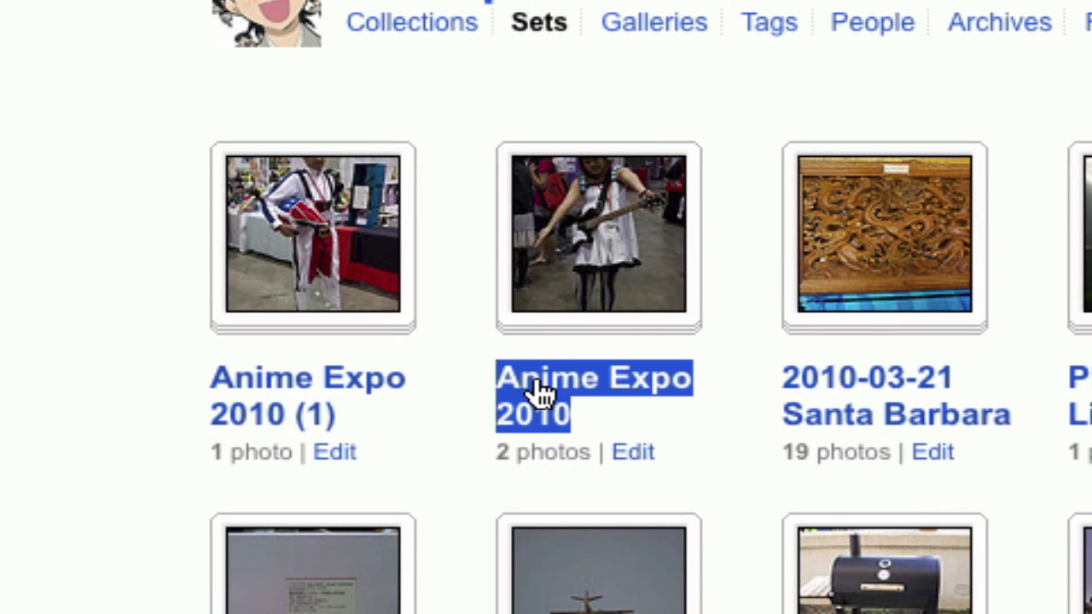
click(535, 395)
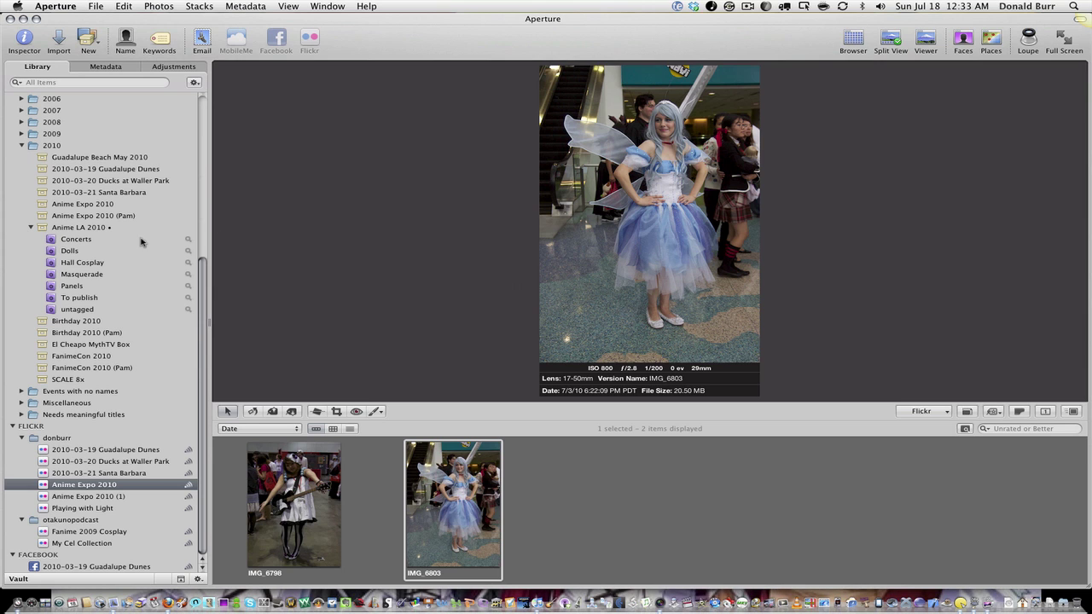
Cancel the New Flickr Album sheet and drag IMG_6804 and IMG_6805 onto the Anime Expo 2010 album.
click(83, 204)
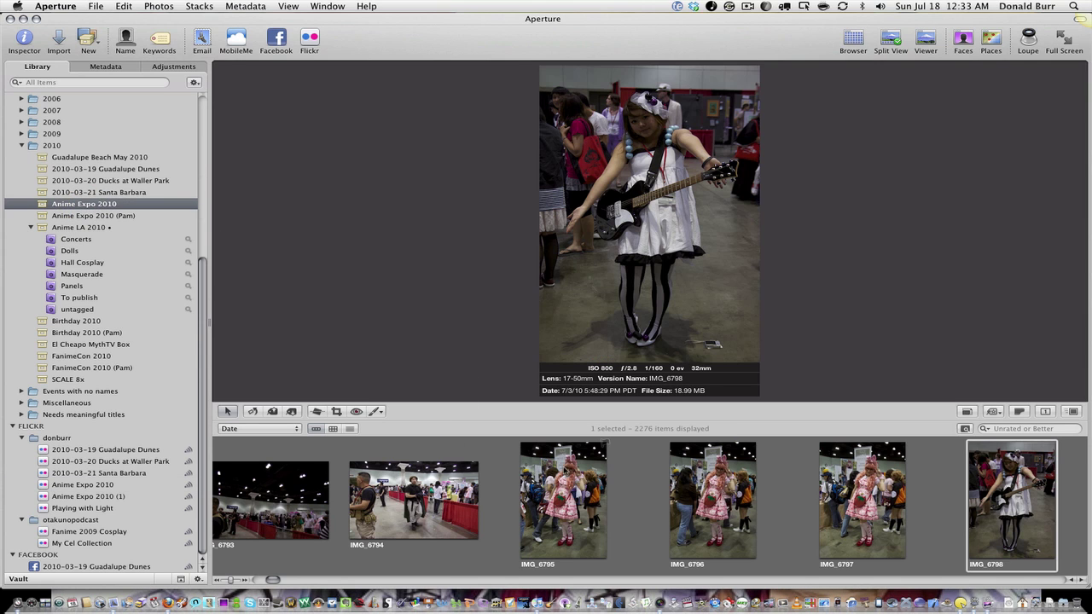
click(605, 464)
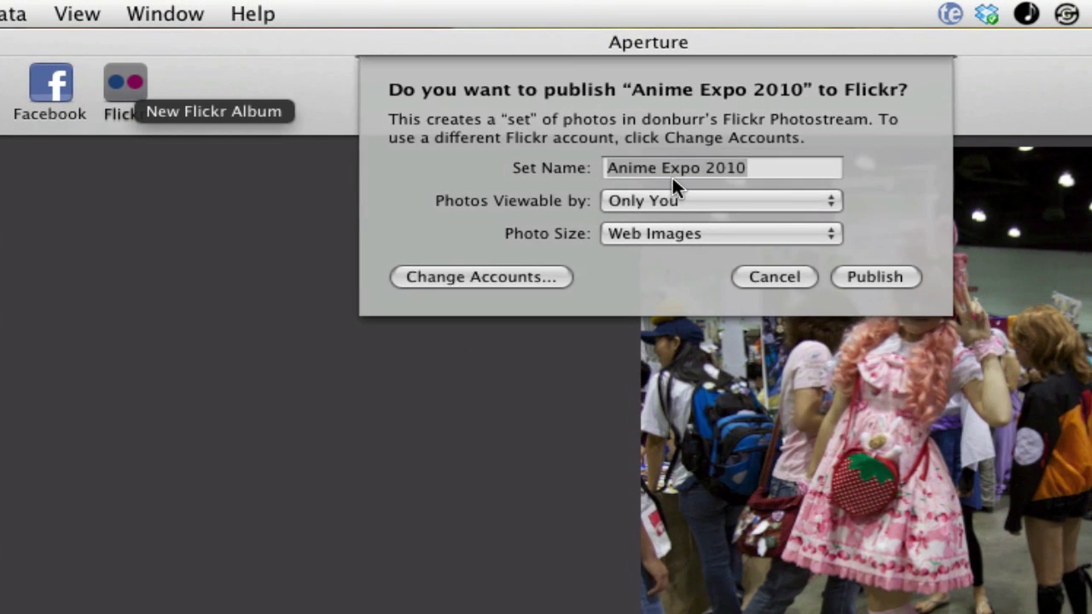
click(760, 278)
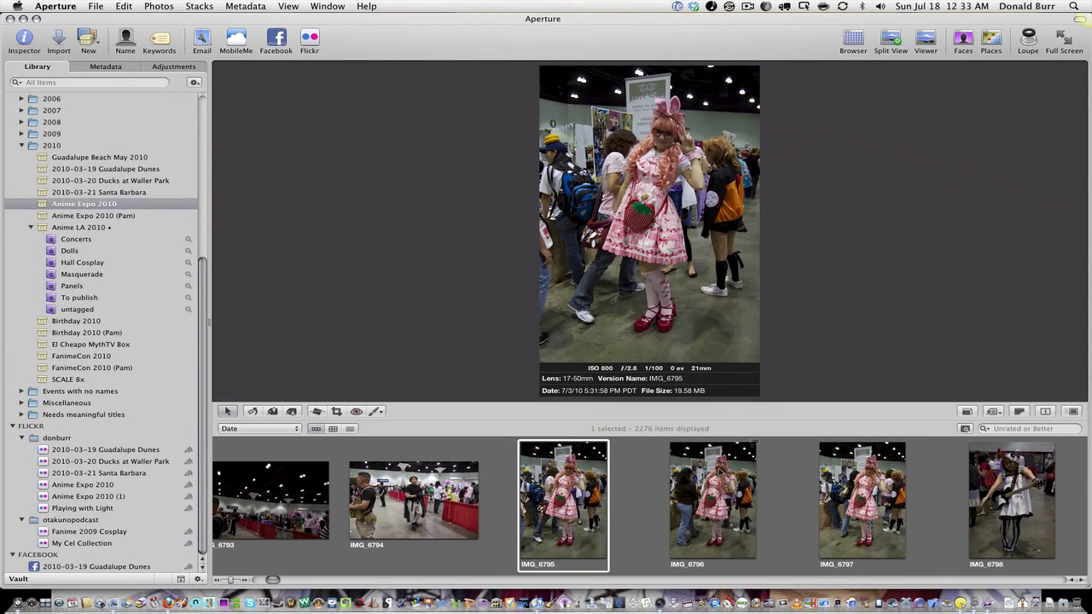
scroll(721, 471, down, 8)
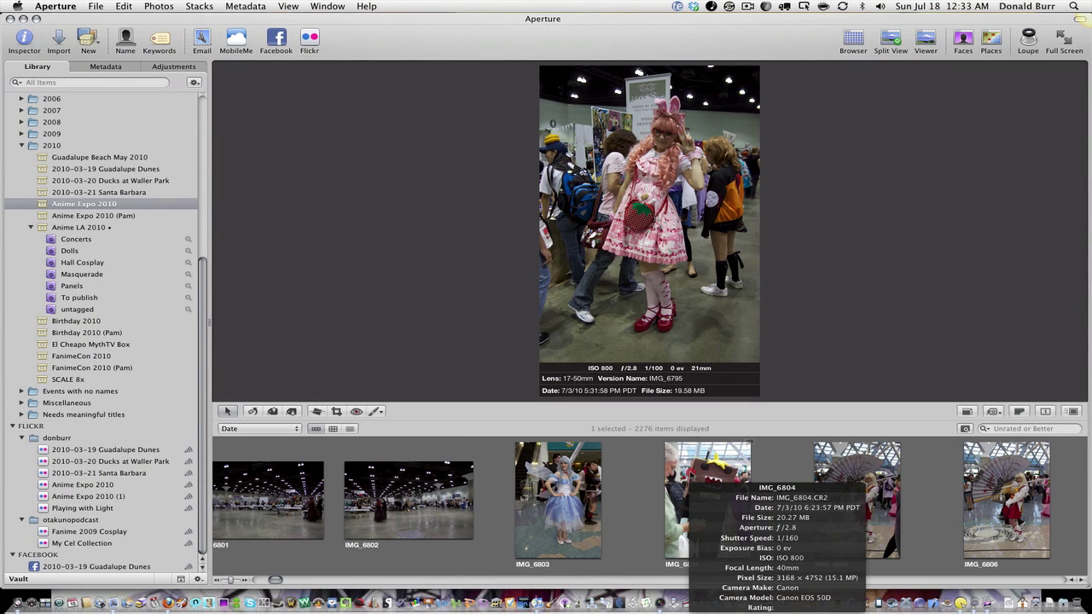
click(712, 465)
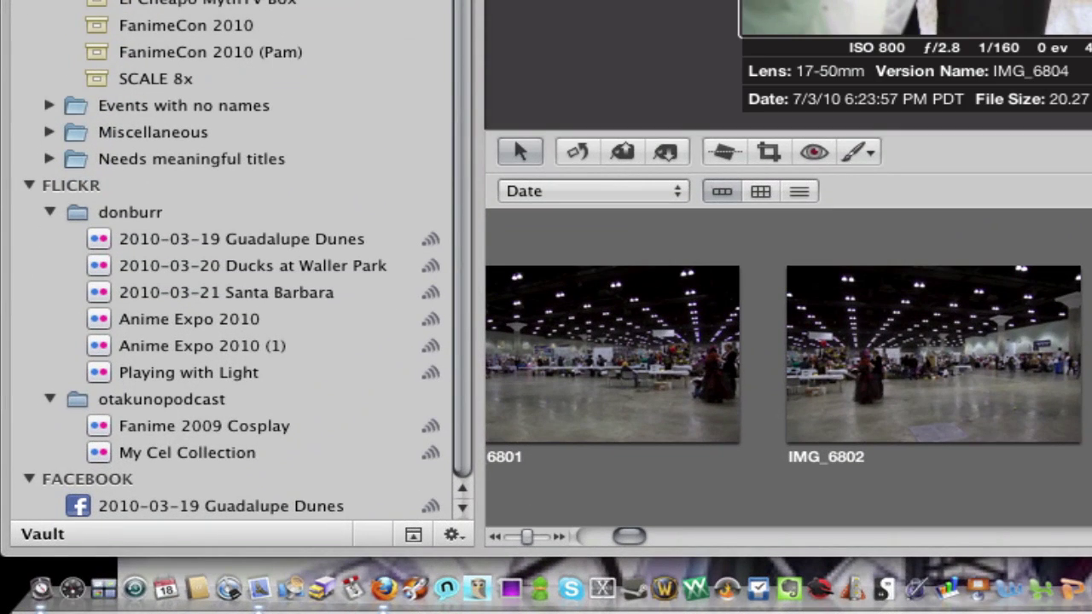
drag(613, 354, 199, 322)
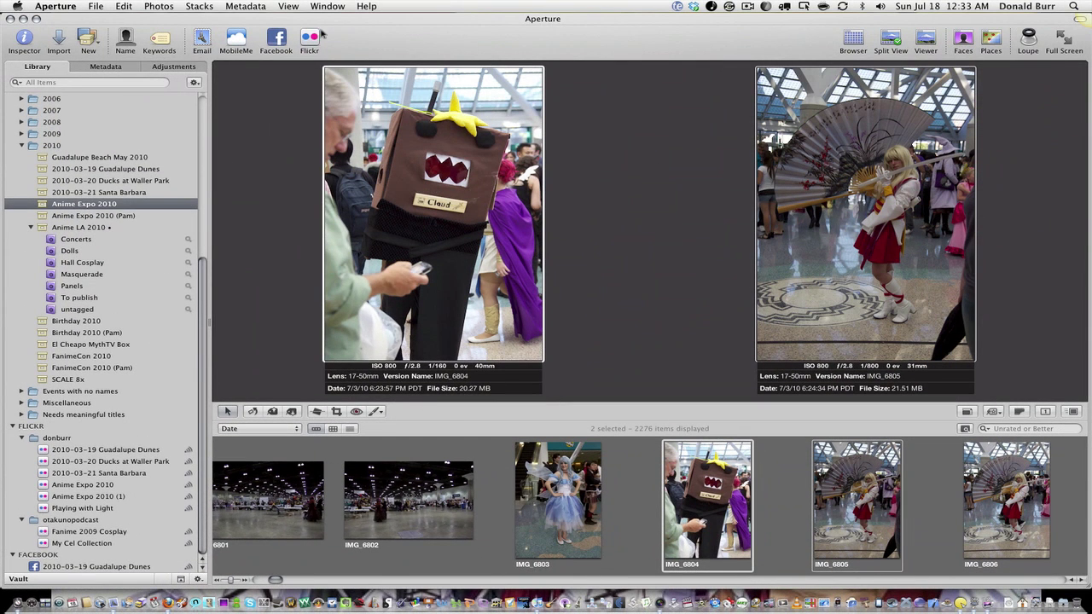
click(328, 6)
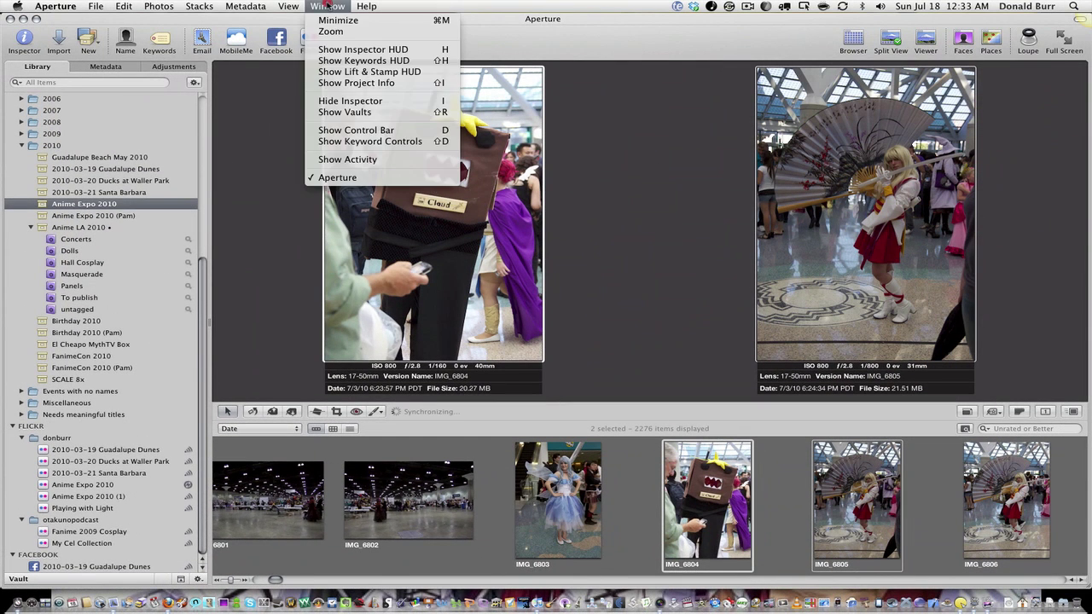
click(355, 162)
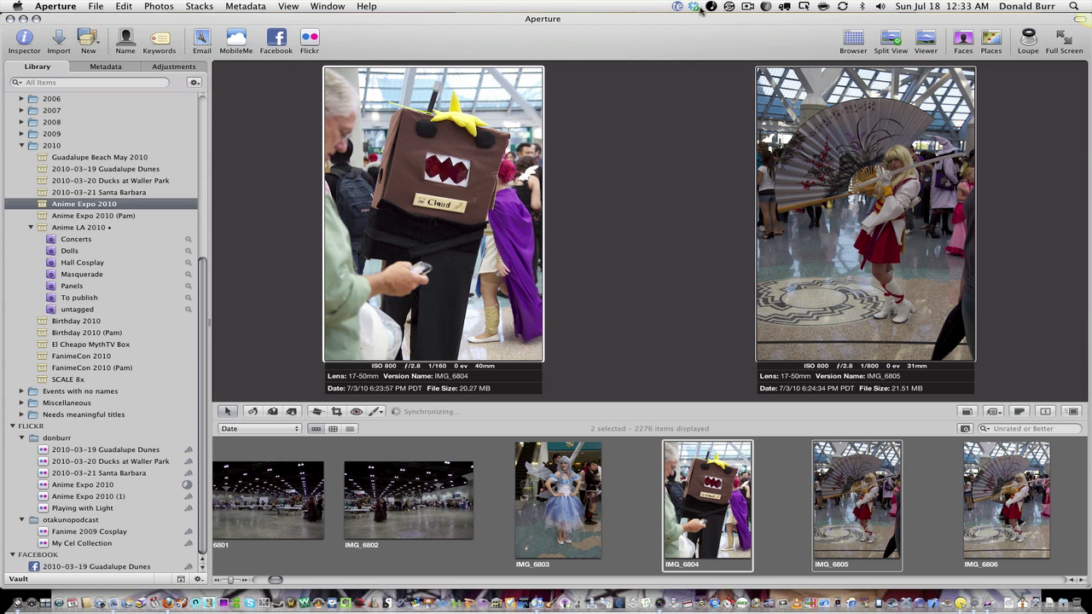
click(747, 7)
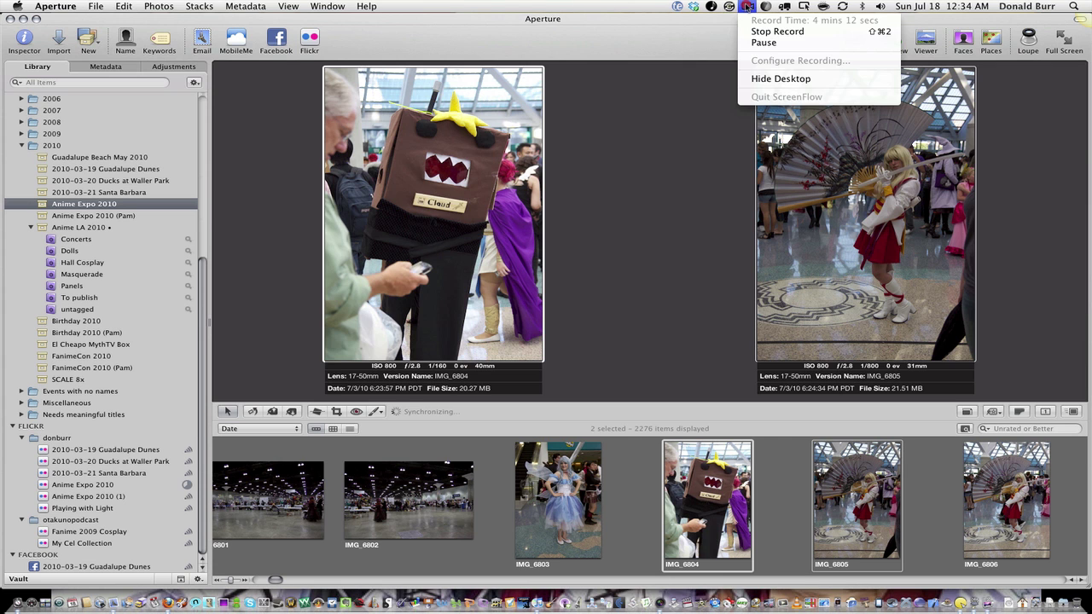